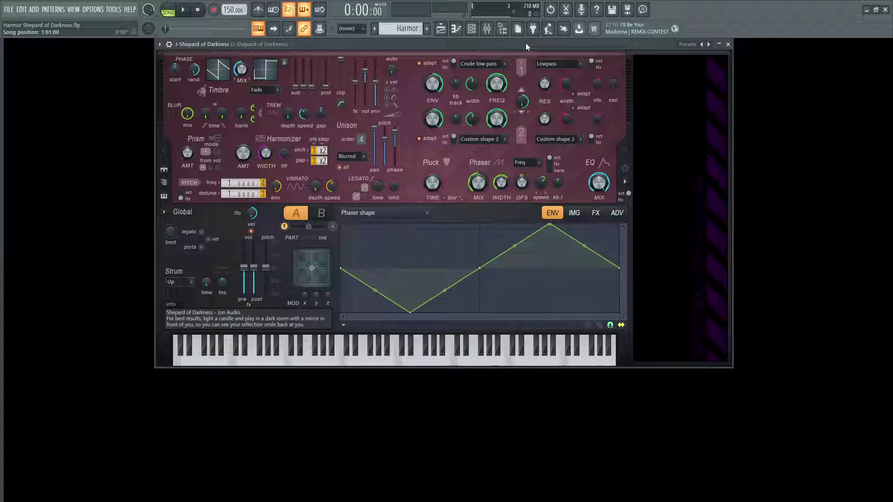
# Audition the rising patch, then assign the envelope to the Phaser shape target.
pyautogui.press('space')
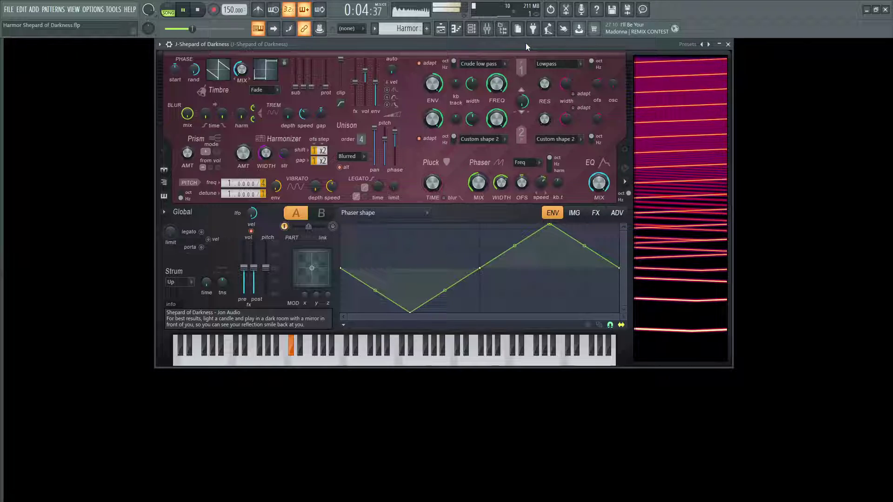
pyautogui.press('space')
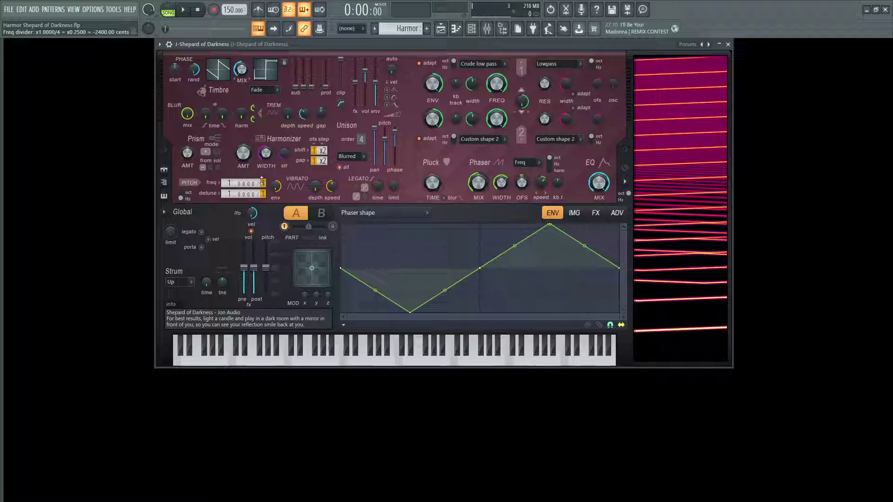
pyautogui.click(390, 213)
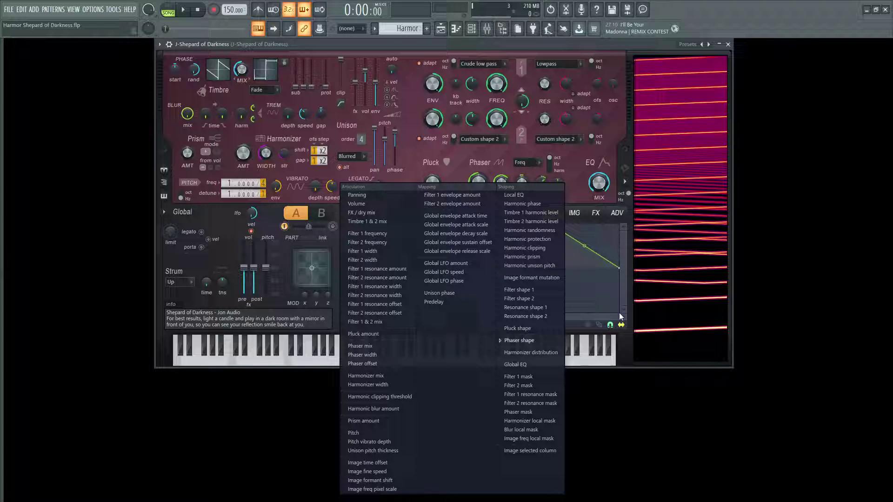
pyautogui.click(538, 344)
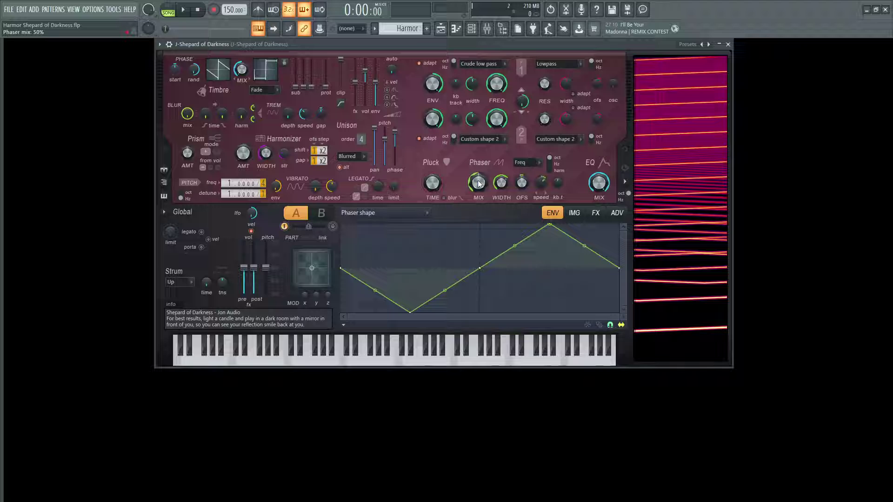
# Play the patch while turning the Phaser mix down to 0%.
pyautogui.press('space')
pyautogui.moveTo(482, 183); pyautogui.dragTo(481, 218)
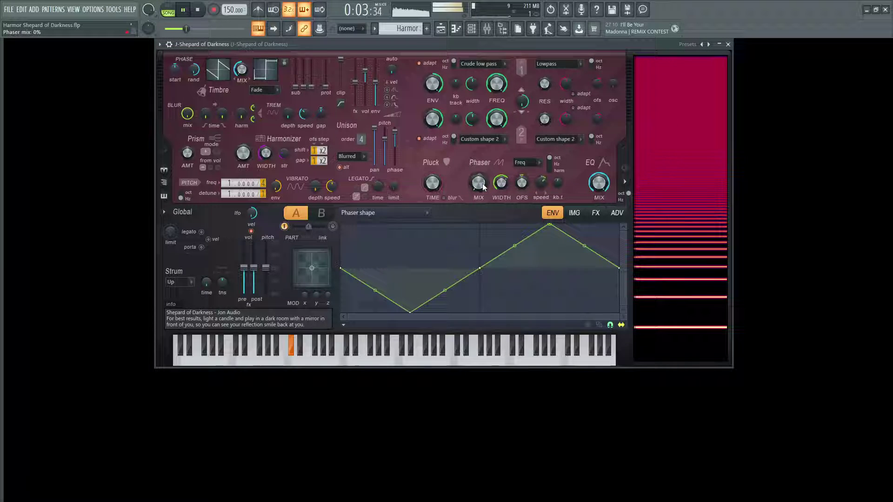
pyautogui.press('space')
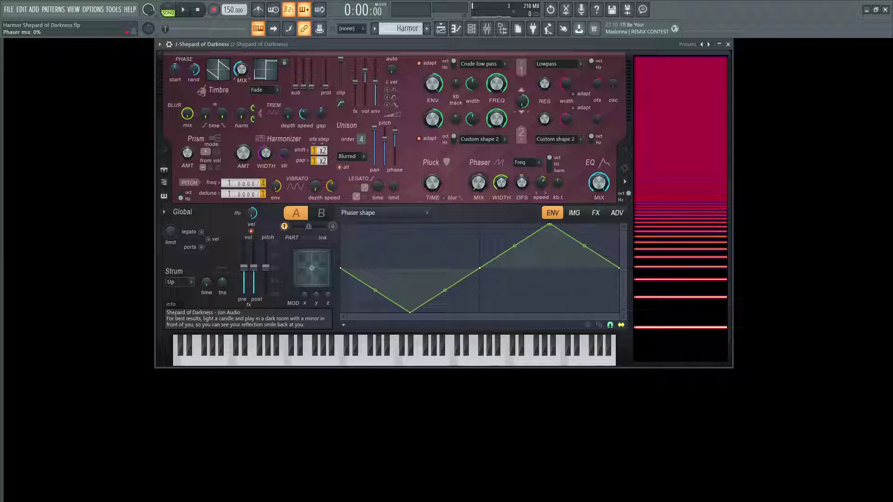
# Audition the patch with the Phaser mix set to nearly zero.
pyautogui.scroll(3, 472, 188)
pyautogui.scroll(-5, 469, 184)
pyautogui.moveTo(484, 180)
pyautogui.mouseDown()
pyautogui.moveTo(483, 164)
pyautogui.moveTo(482, 185)
pyautogui.mouseUp()
pyautogui.press('space')
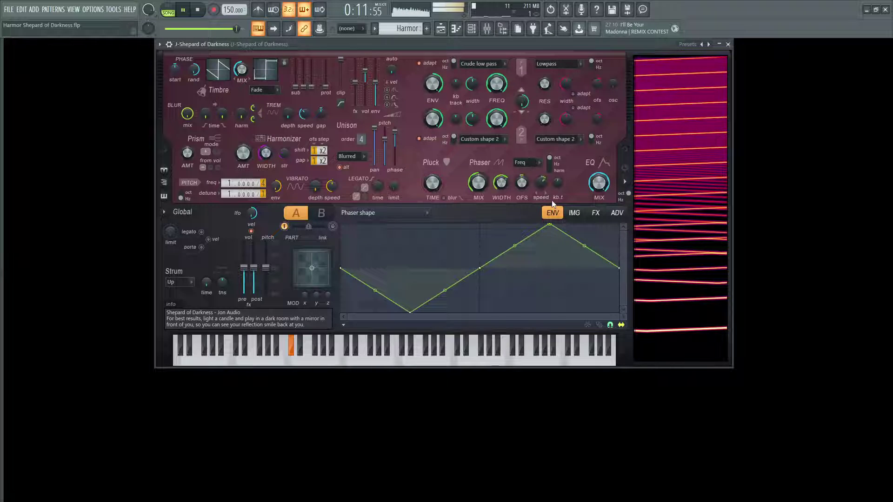
pyautogui.press('space')
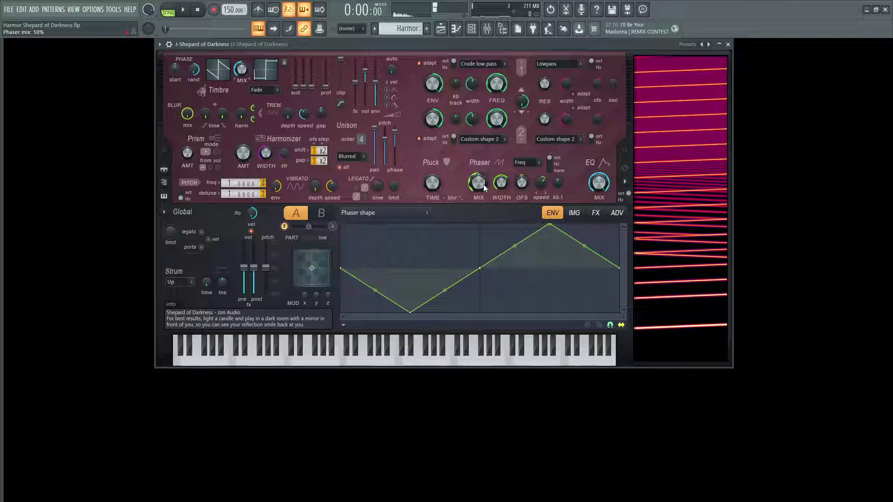
# Try the Phaser mix at about 95%, then settle it at about 55% and play.
pyautogui.press('space')
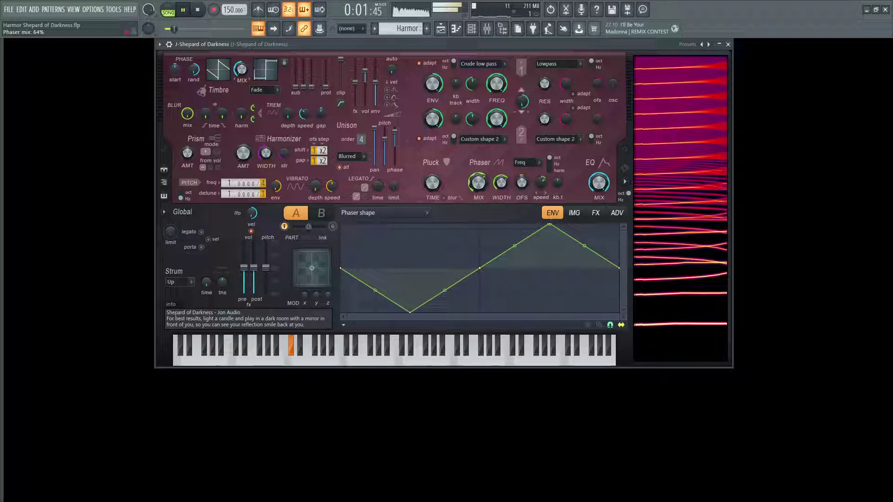
pyautogui.moveTo(478, 183); pyautogui.dragTo(478, 179)
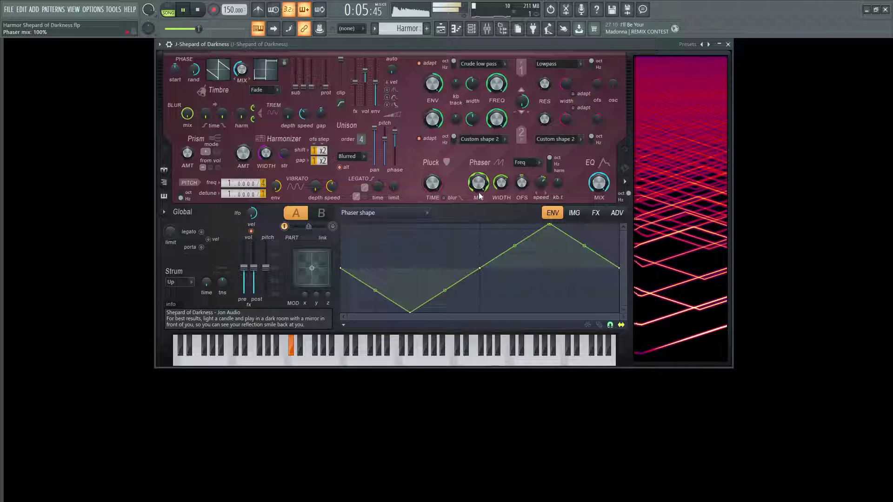
pyautogui.press('space')
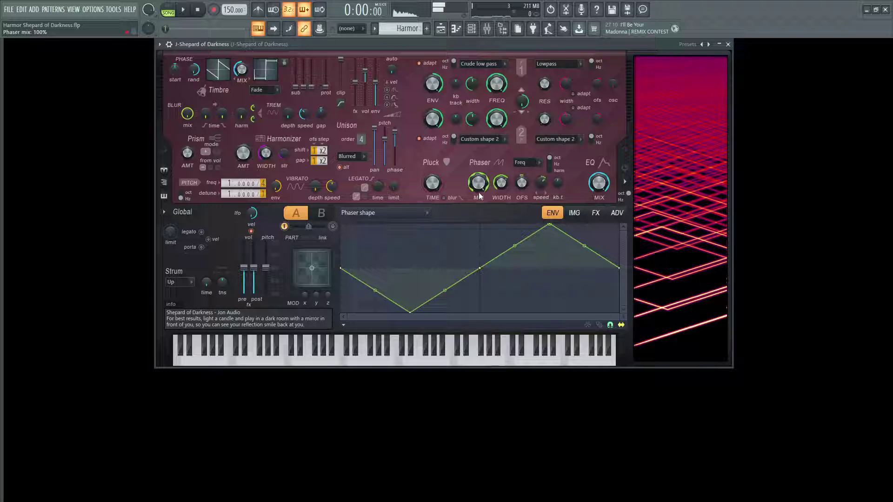
pyautogui.moveTo(479, 183); pyautogui.dragTo(479, 204)
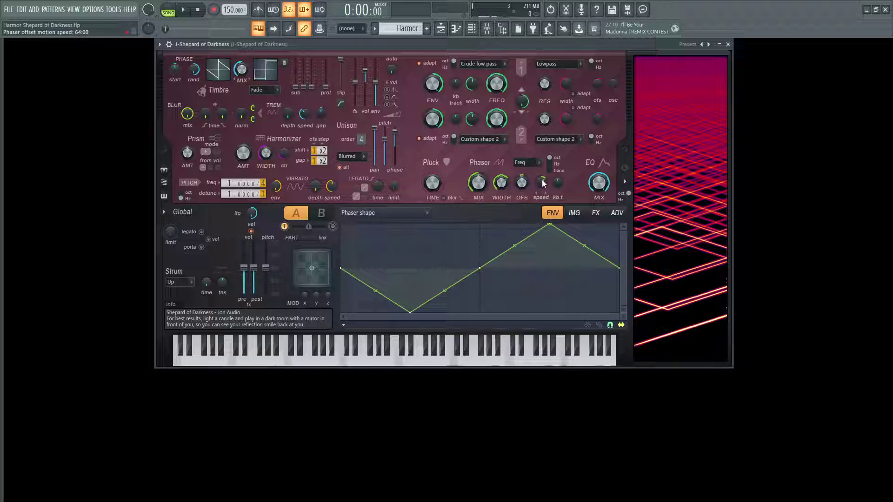
pyautogui.press('space')
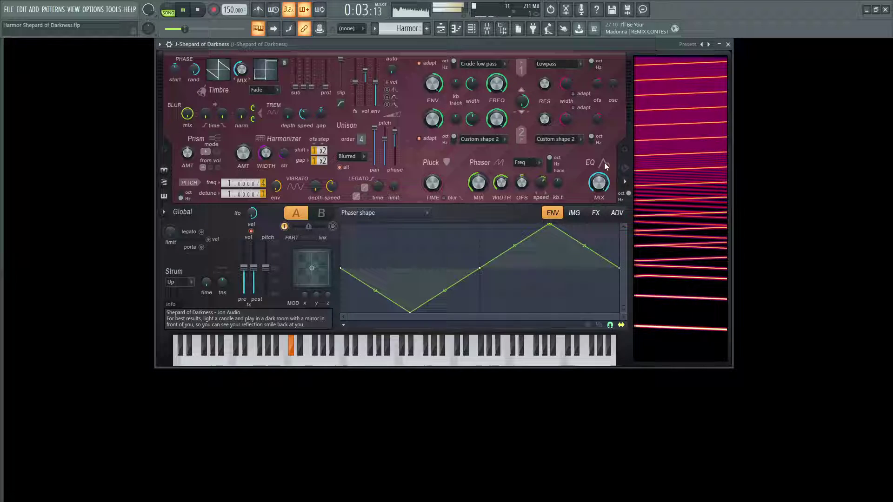
pyautogui.press('space')
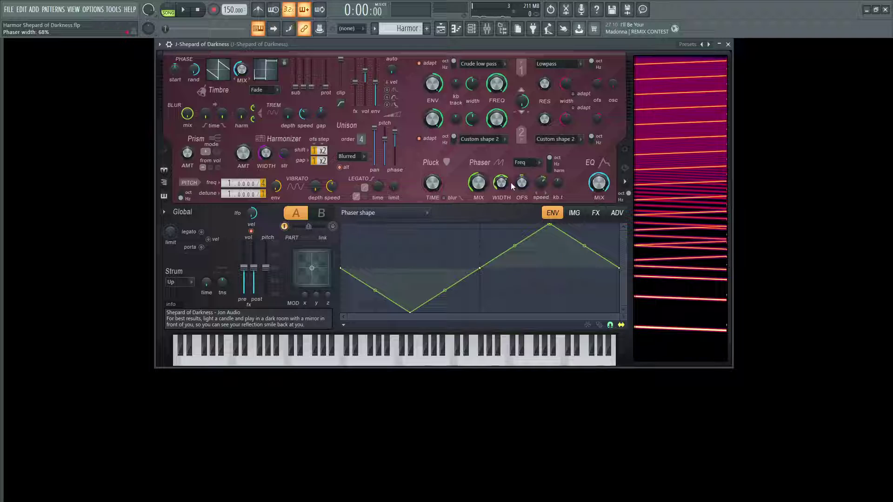
pyautogui.click(540, 163)
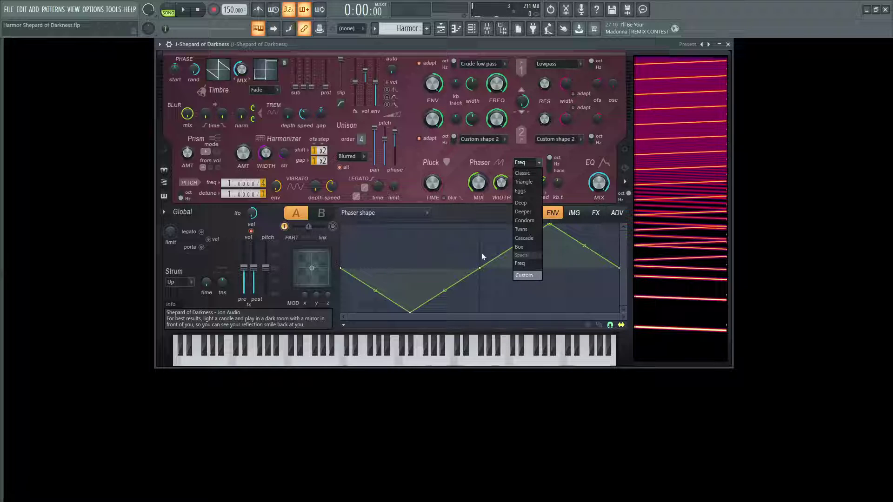
pyautogui.click(470, 199)
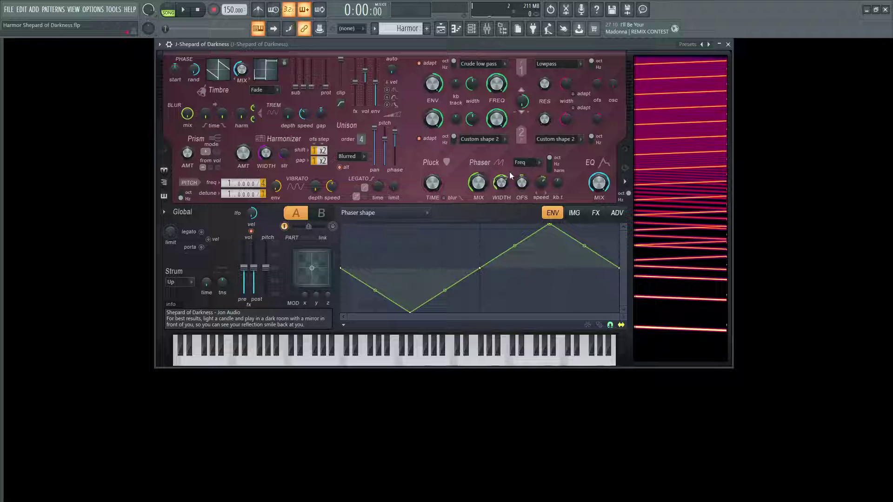
pyautogui.click(596, 213)
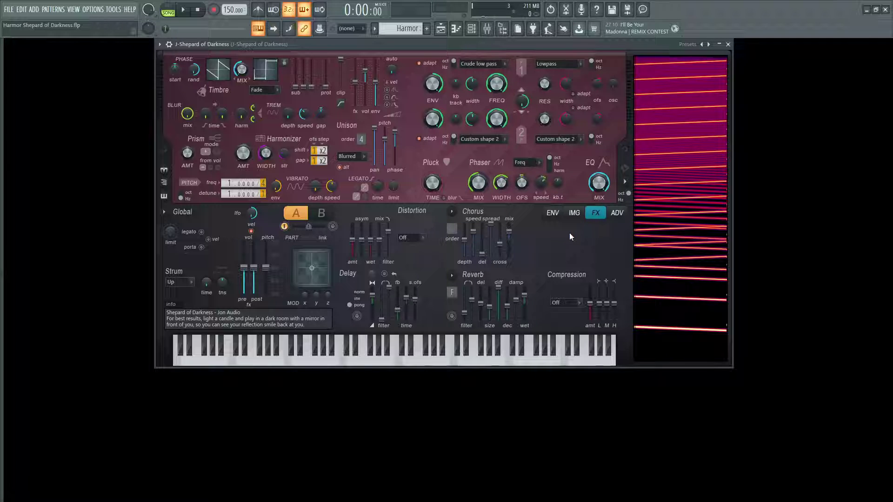
pyautogui.press('F9')
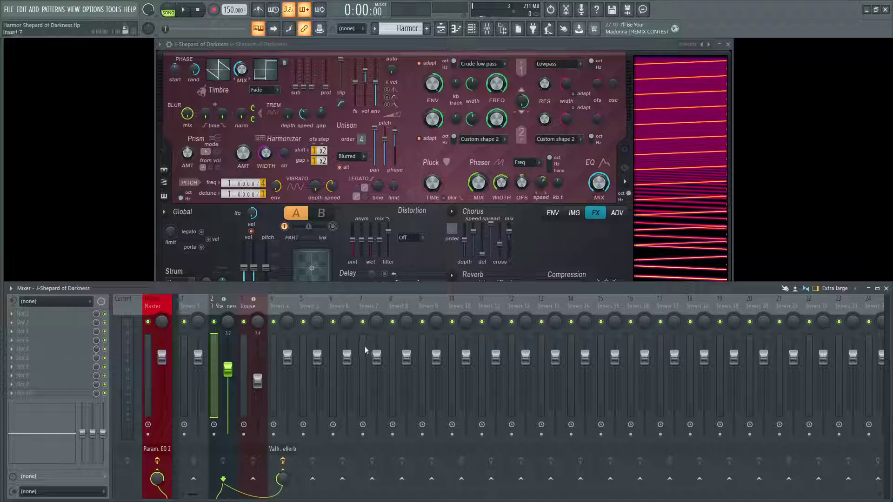
pyautogui.click(292, 449)
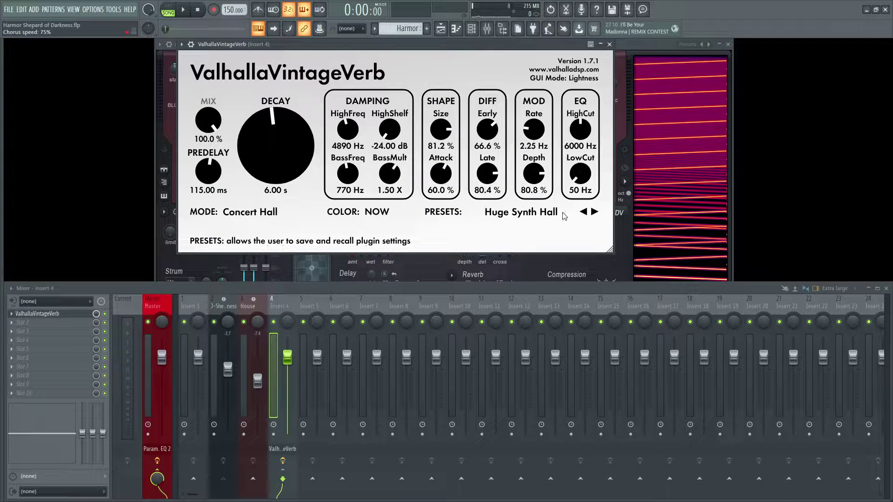
pyautogui.click(217, 336)
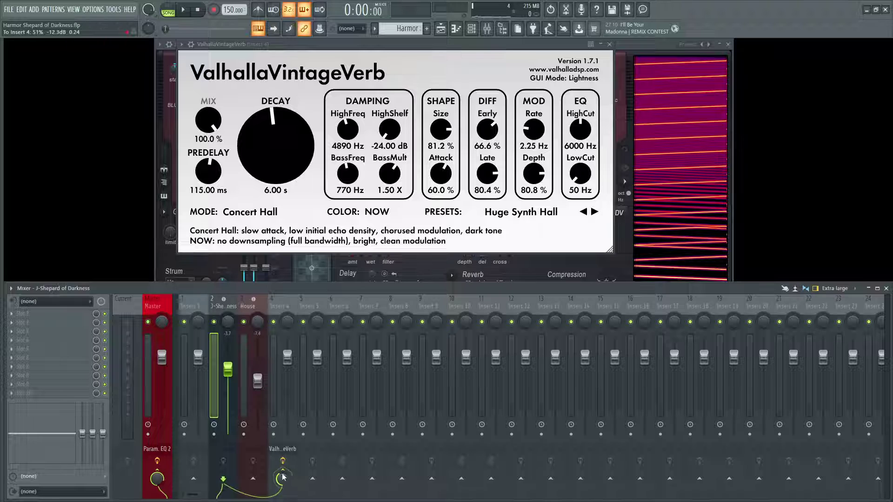
pyautogui.press('F9')
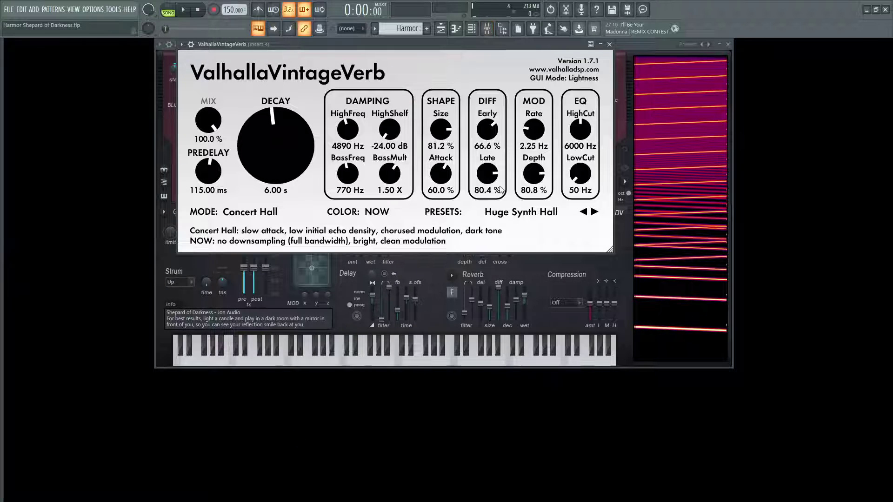
pyautogui.click(610, 44)
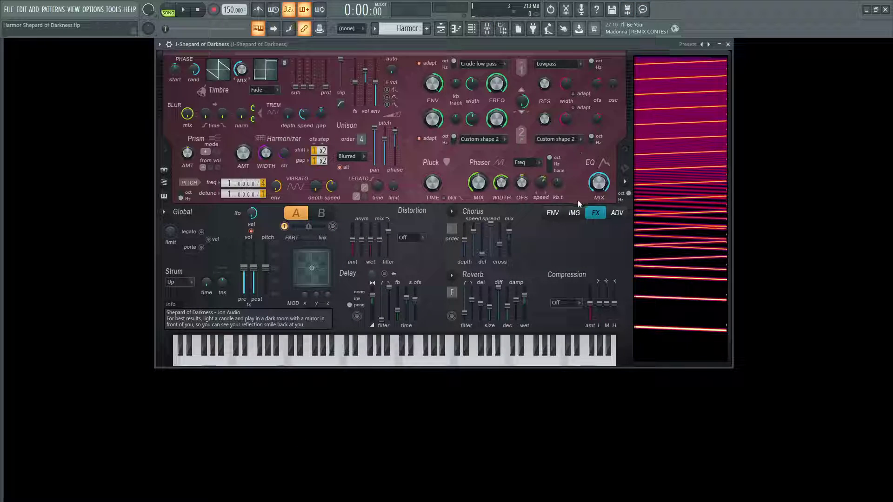
pyautogui.click(553, 213)
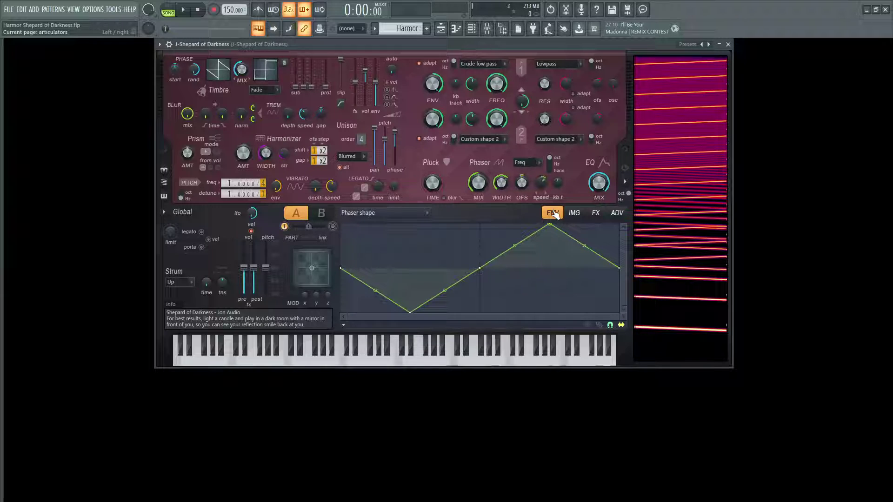
pyautogui.click(374, 213)
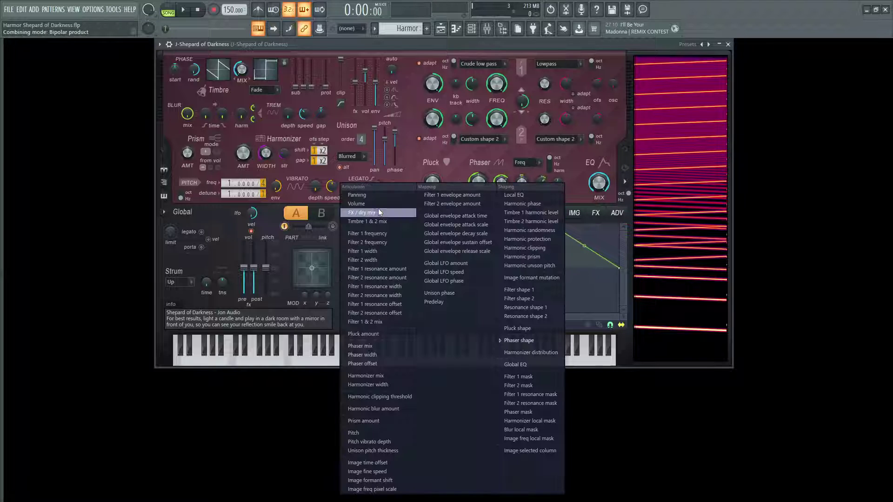
pyautogui.click(379, 204)
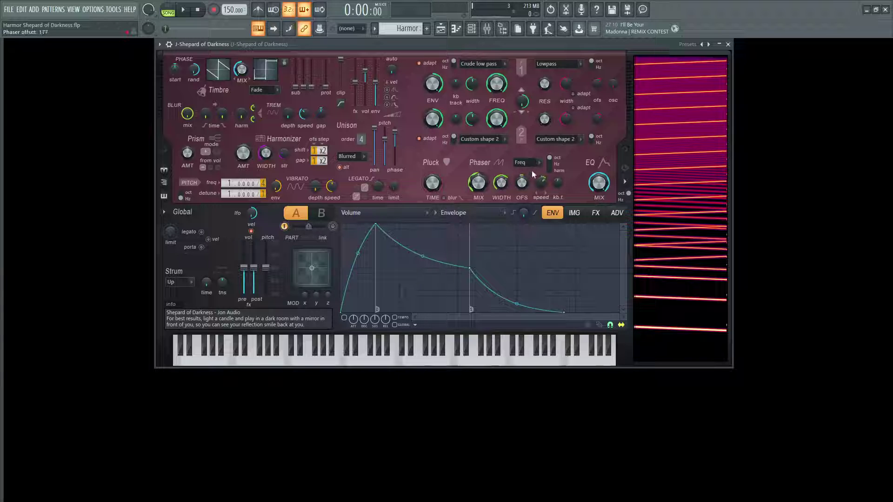
pyautogui.click(418, 212)
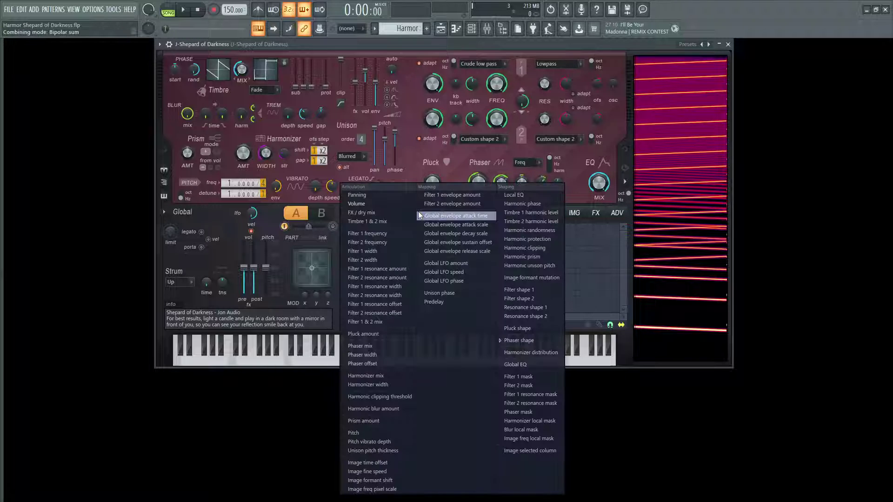
pyautogui.click(534, 342)
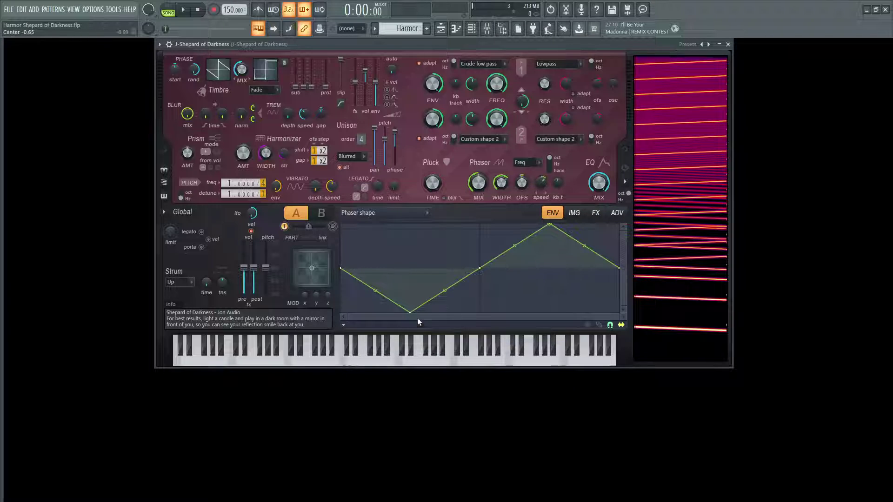
pyautogui.press('space')
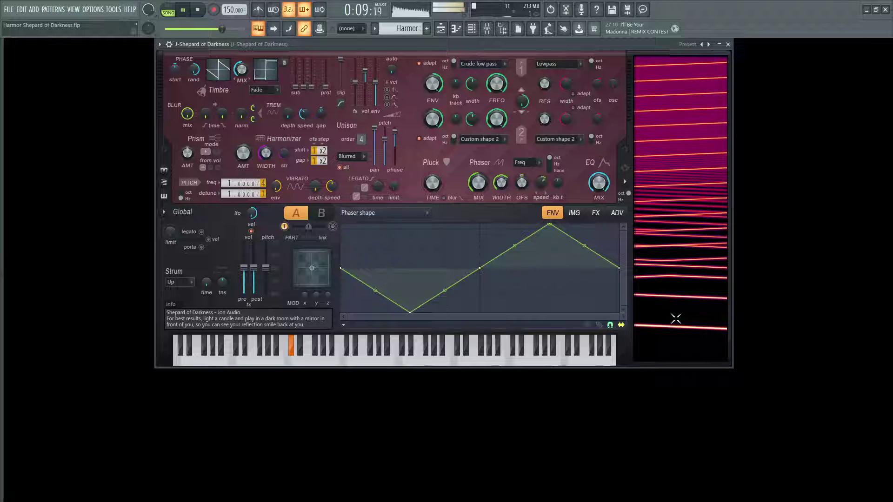
pyautogui.click(321, 213)
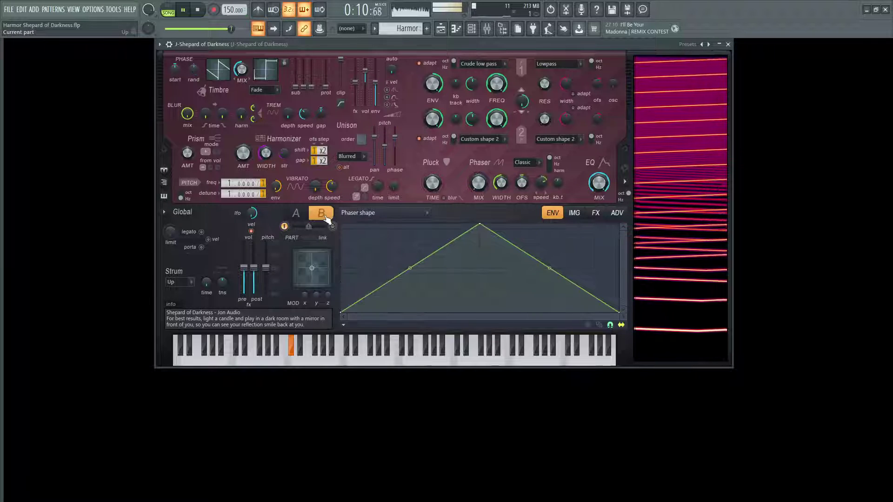
pyautogui.click(300, 213)
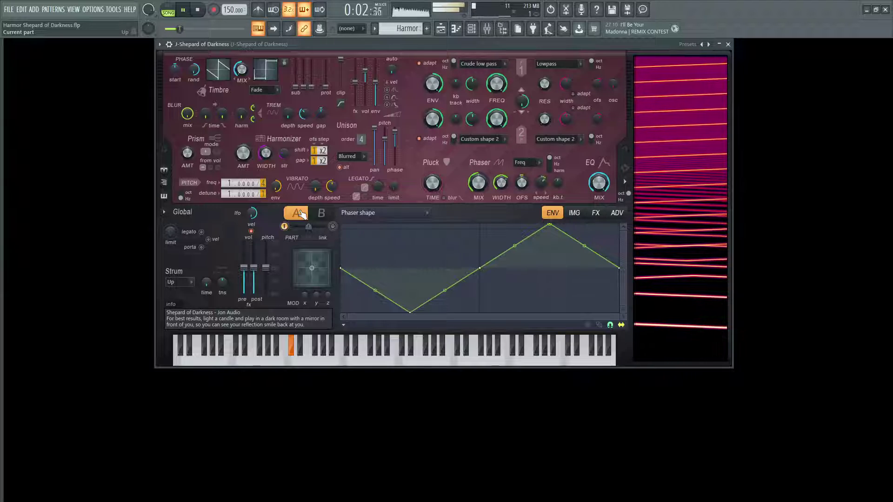
pyautogui.press('space')
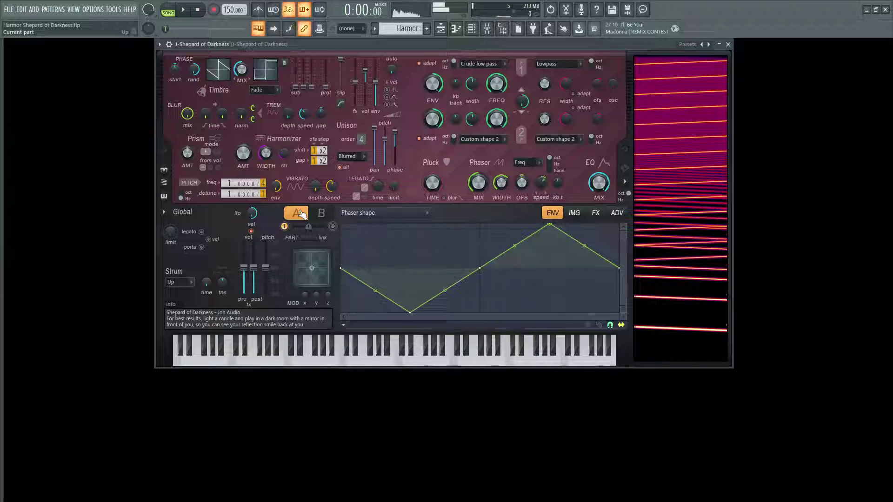